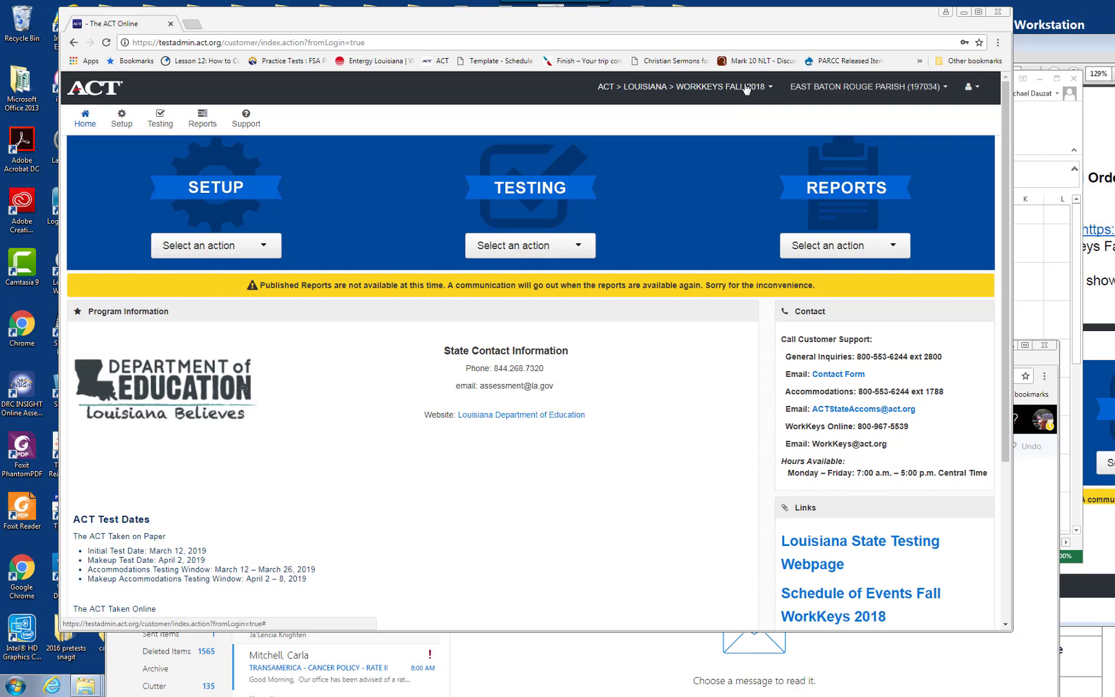
Switch the organization to Broadmoor High School and go to Setup > Orders & Shipment Tracking.
click(944, 87)
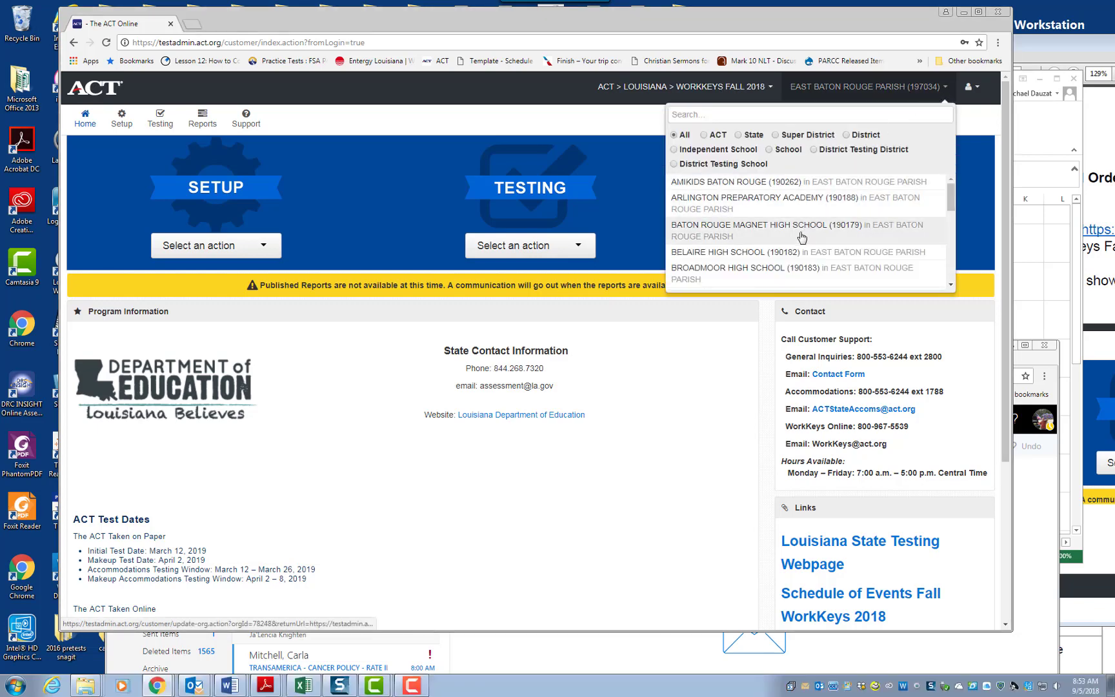
click(782, 272)
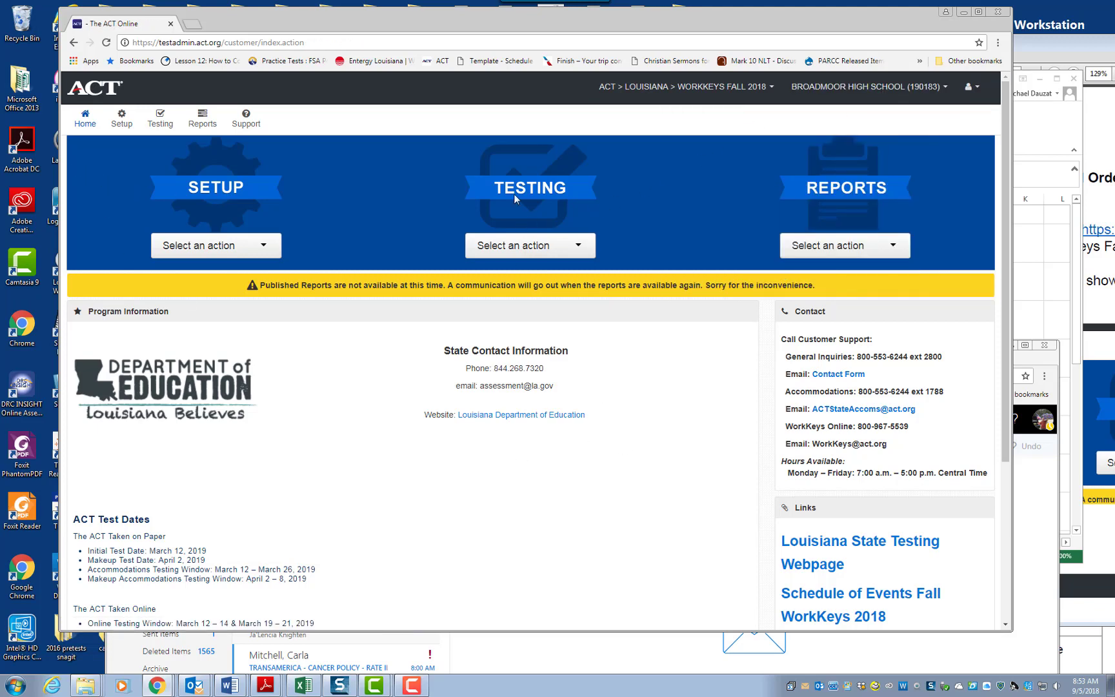
click(120, 126)
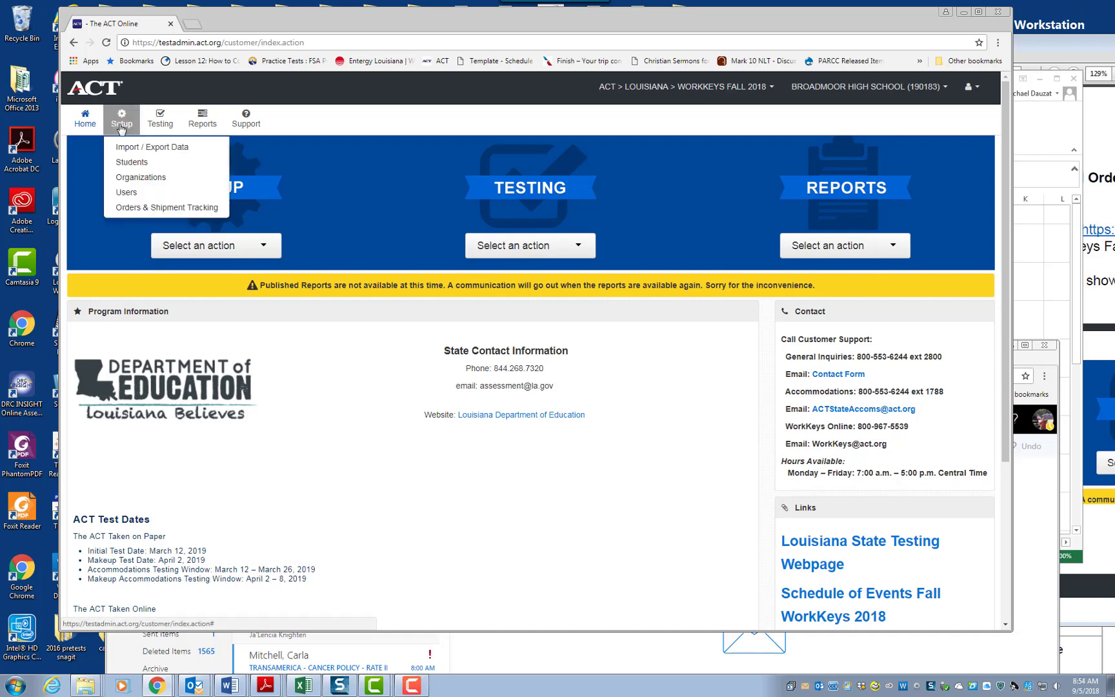
click(147, 207)
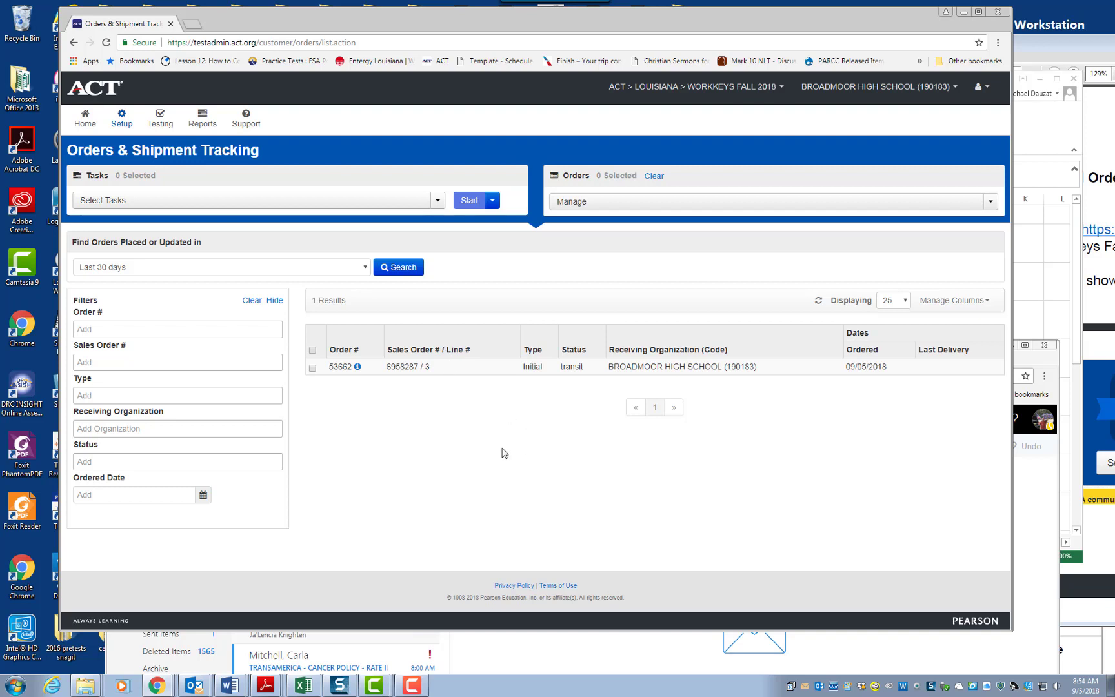
Show the task types available under the Start button's dropdown.
click(492, 203)
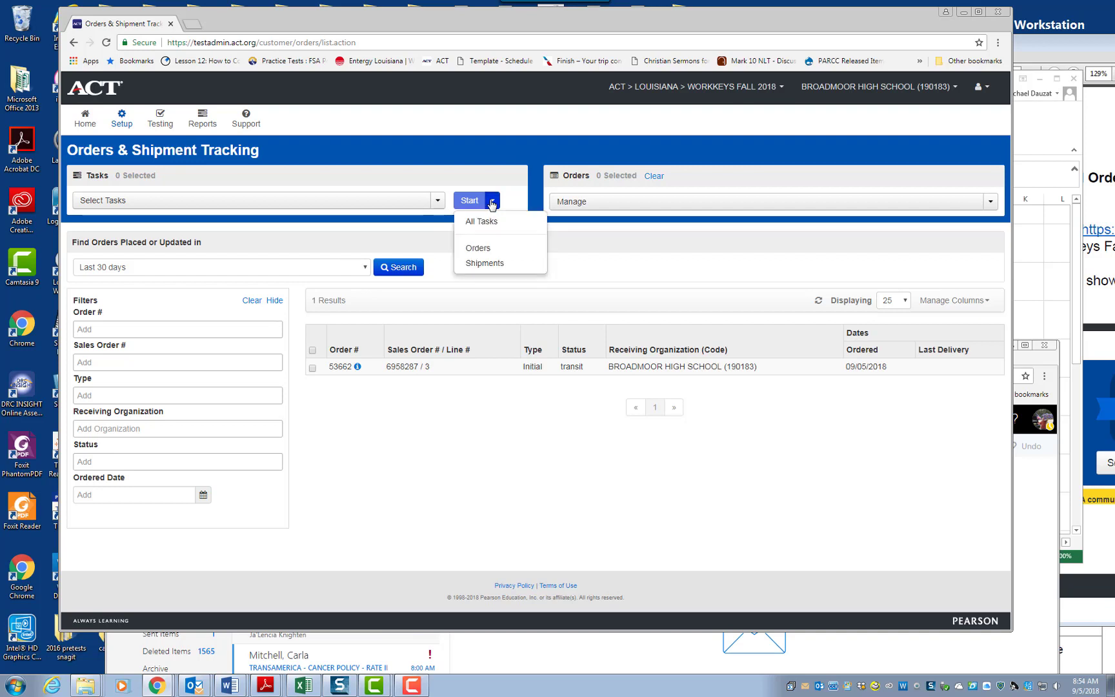
Start an Orders task needed by 09/07/2018, shipping to the stored district contact's address.
click(479, 249)
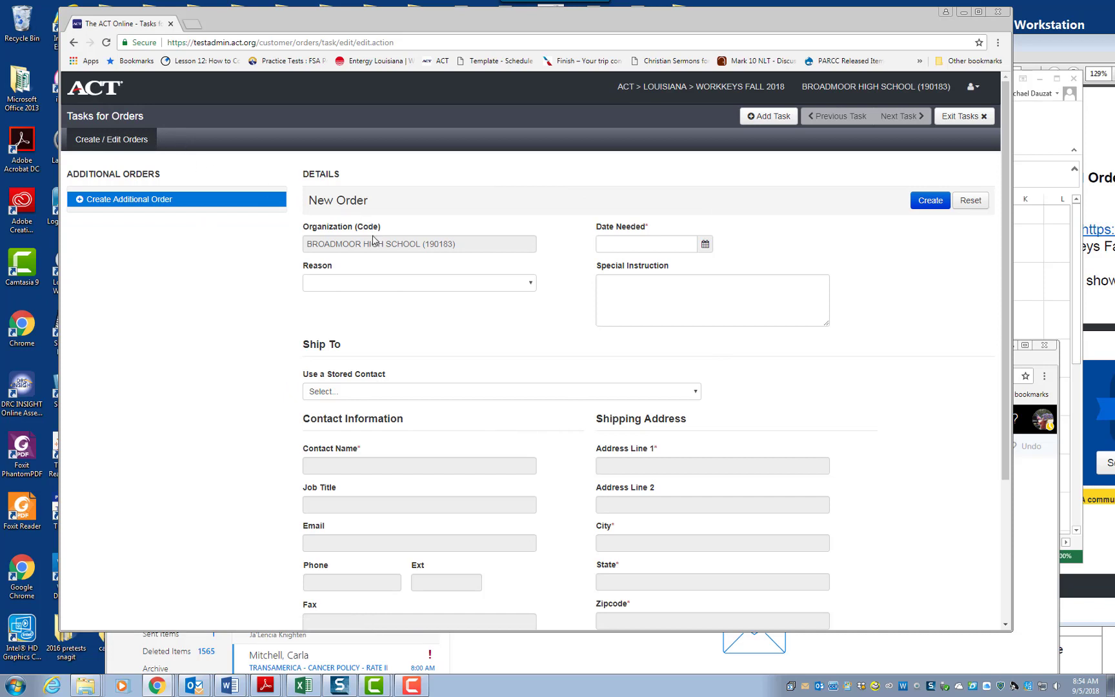
click(705, 245)
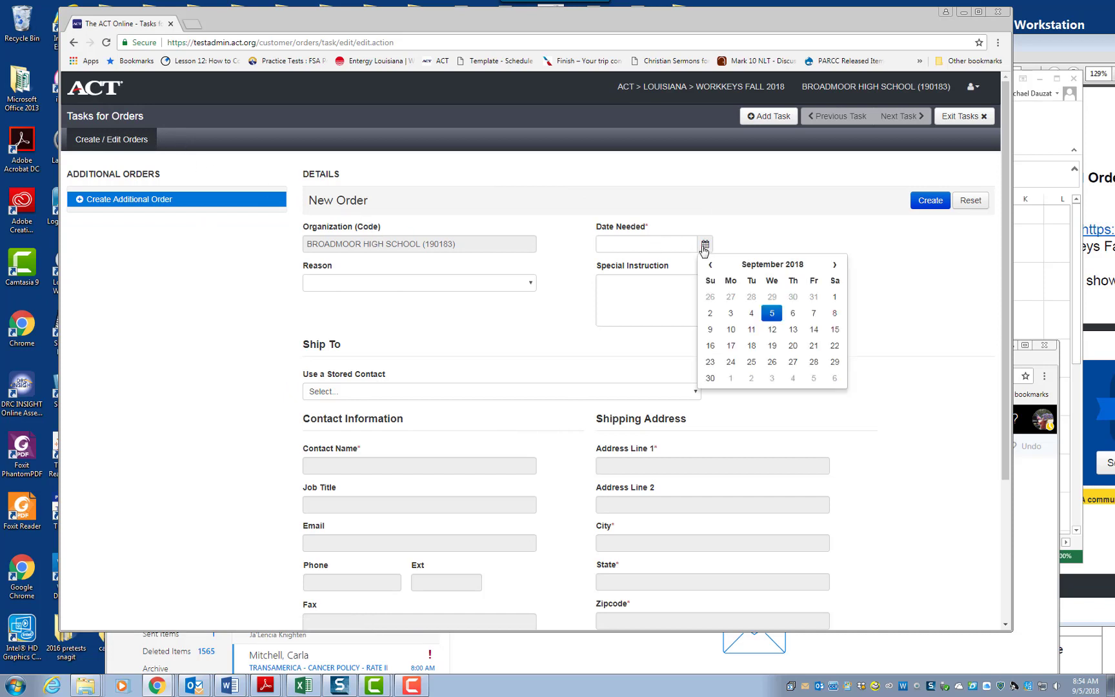
click(809, 312)
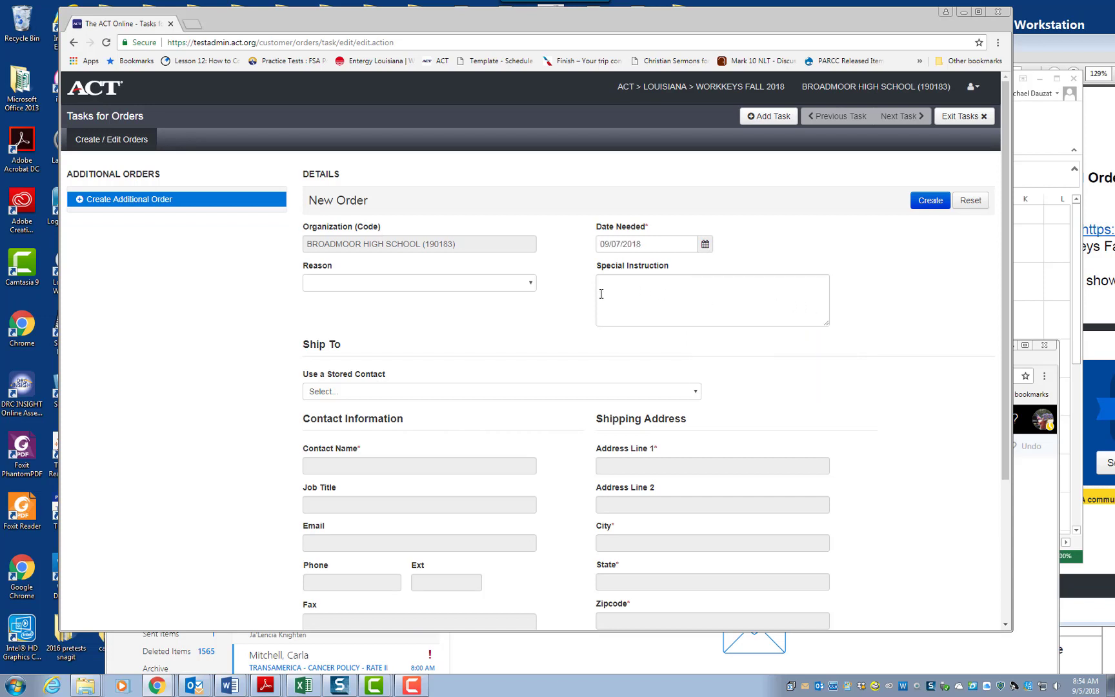
scroll(601, 294, down, 1)
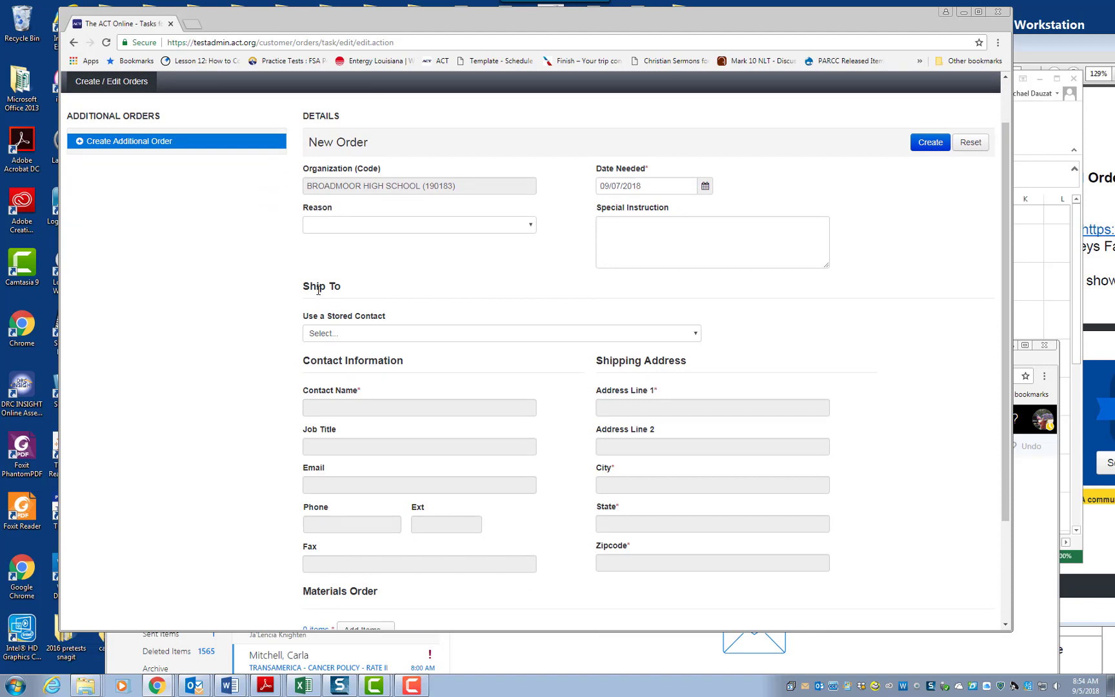
click(681, 338)
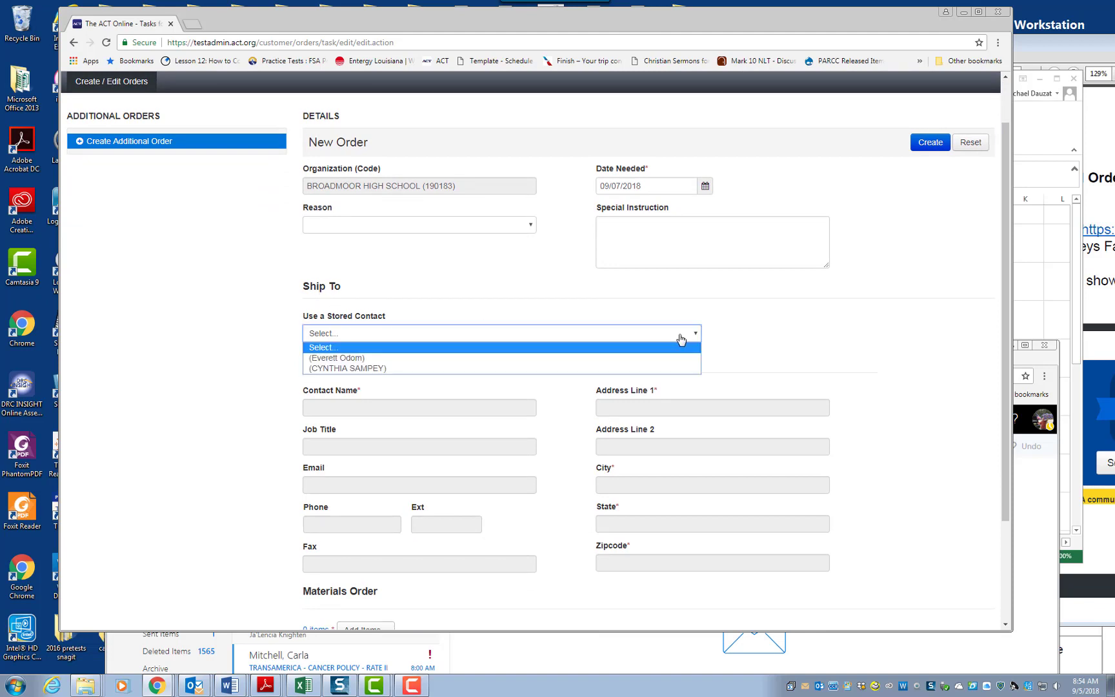
click(481, 368)
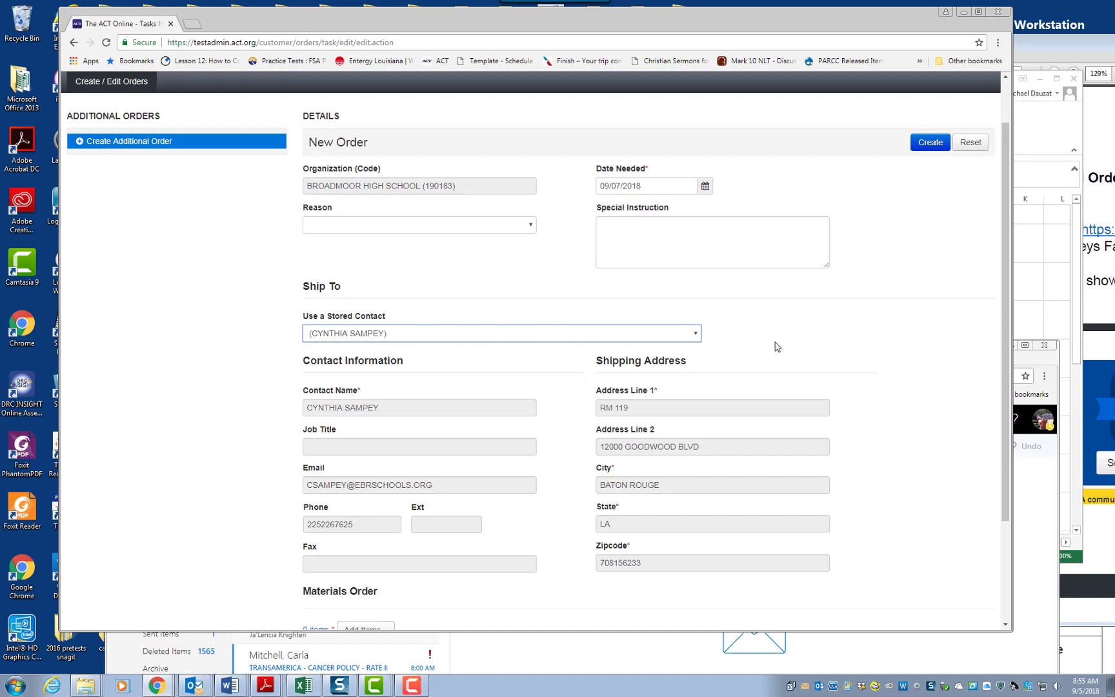
scroll(777, 347, down, 3)
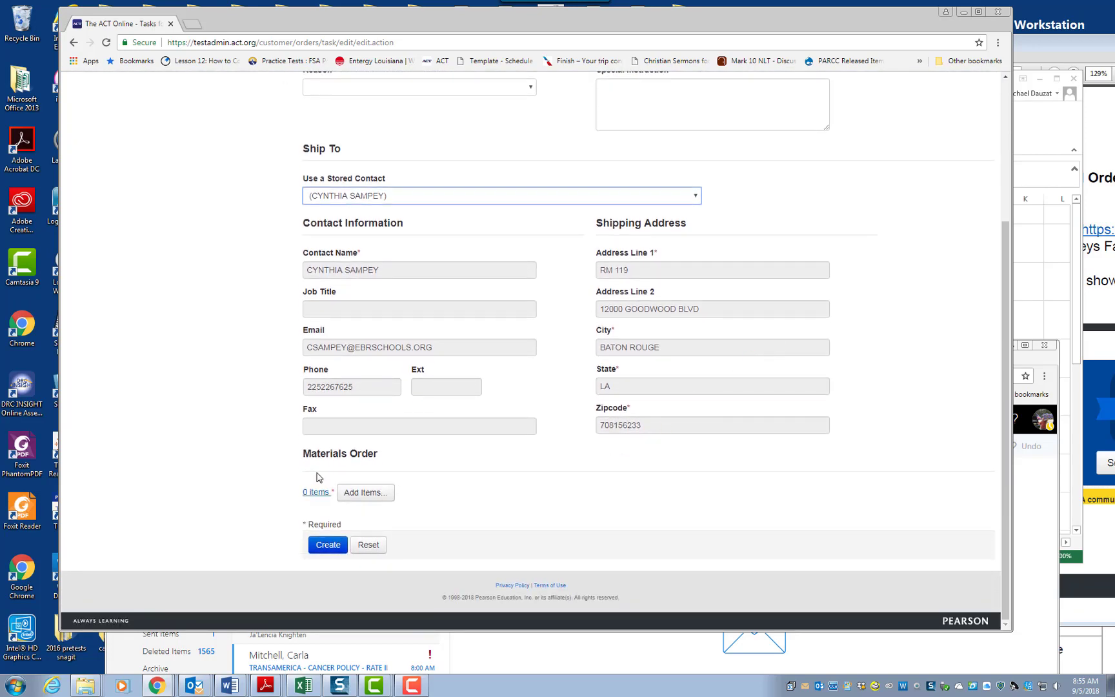
Add one each of WK Answer Document, WK Spanish Answer Document, and Audio DVD kits S18JHI13 and S18JHI14.
click(372, 494)
scroll(459, 361, up, 2)
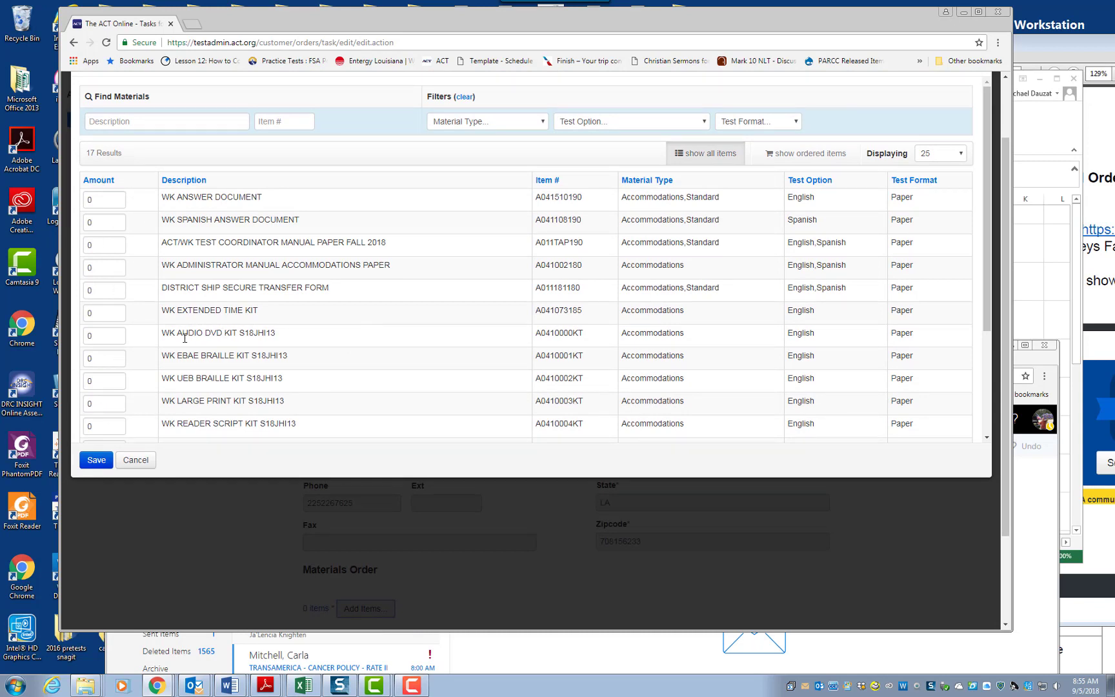
click(118, 333)
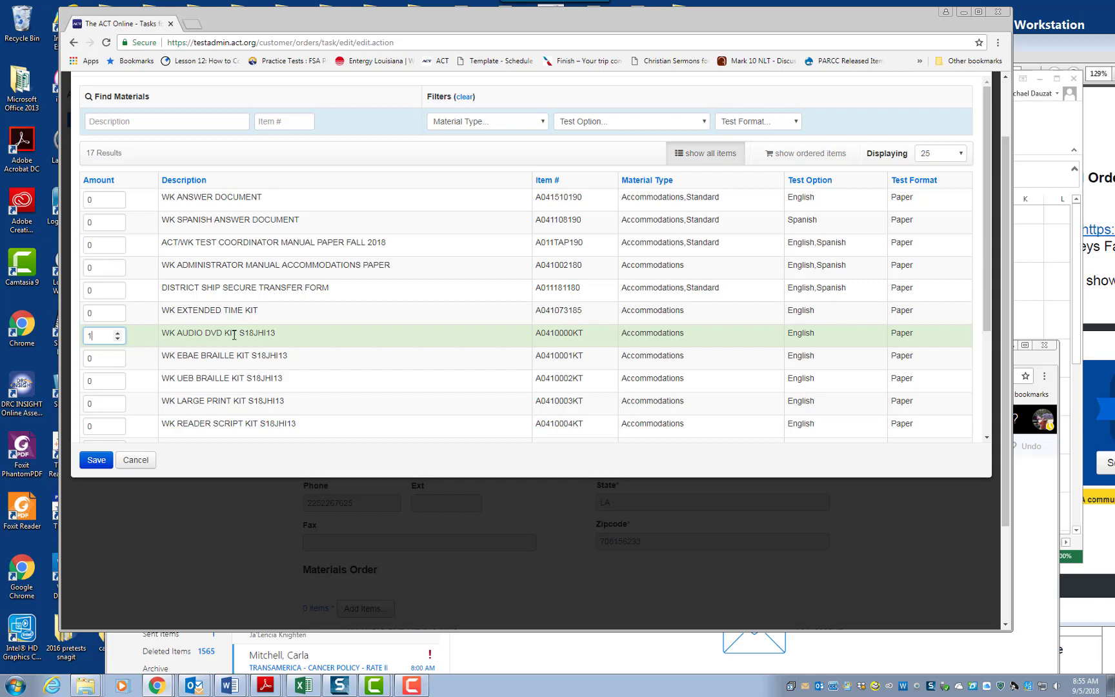
click(119, 200)
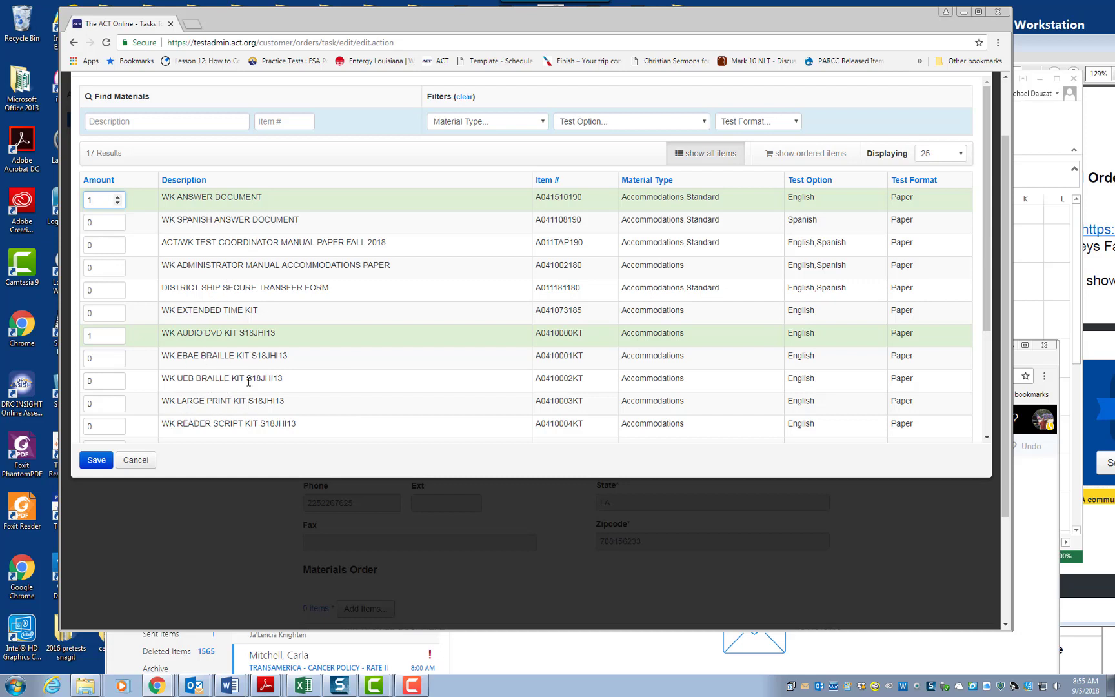
drag(983, 233, 987, 335)
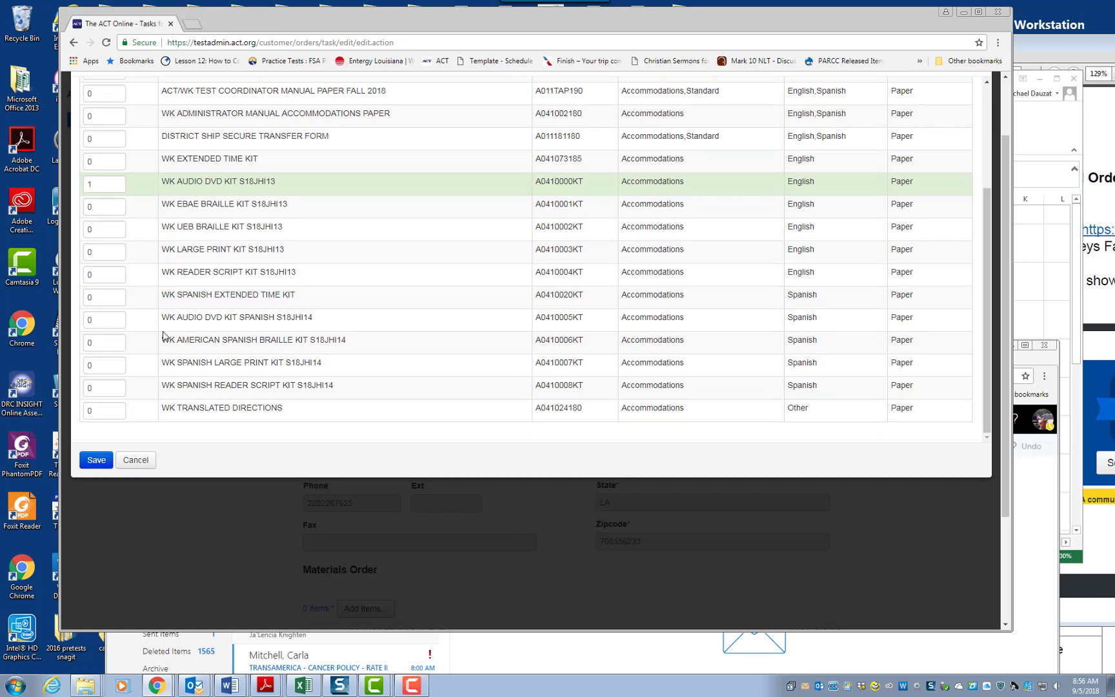
click(118, 317)
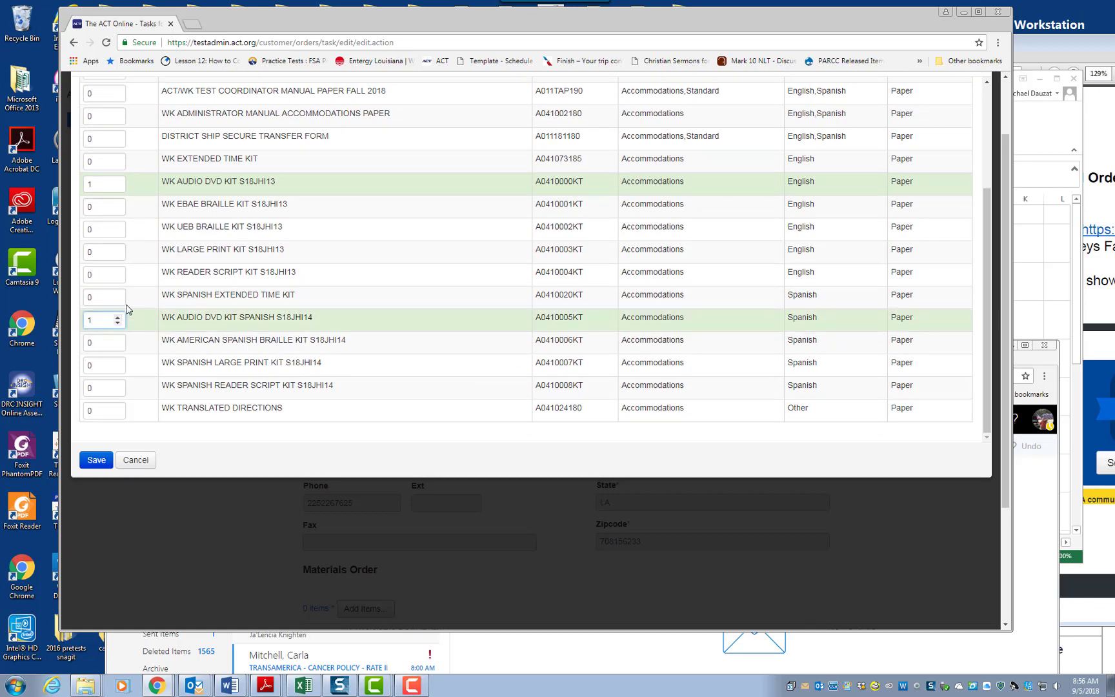
scroll(253, 318, up, 3)
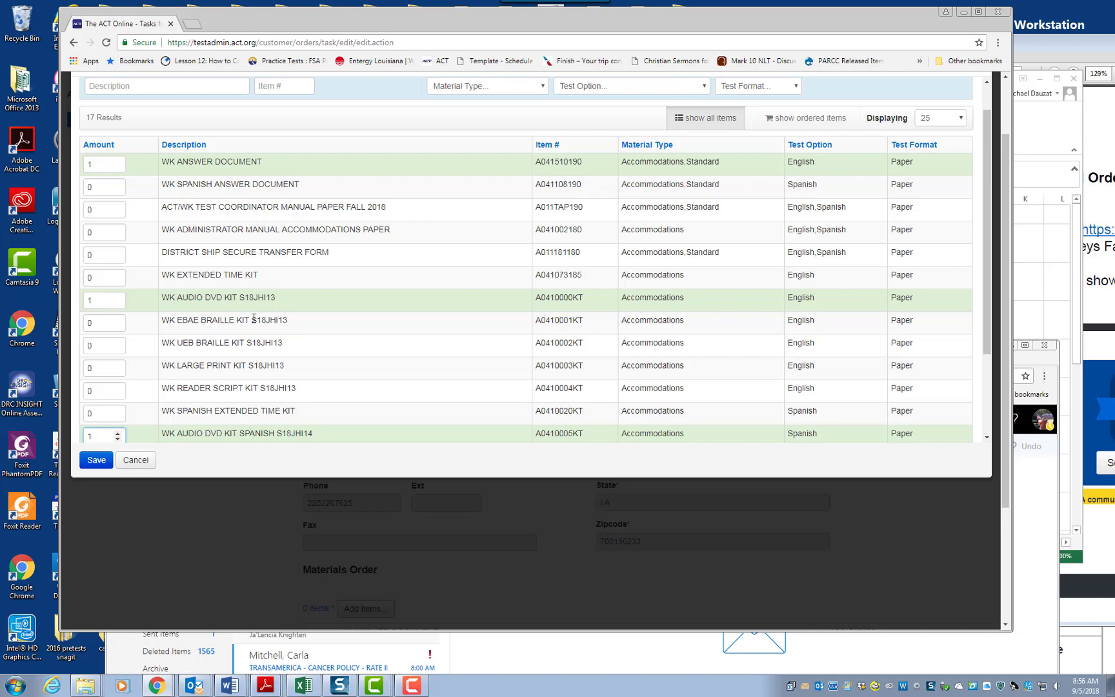
click(118, 185)
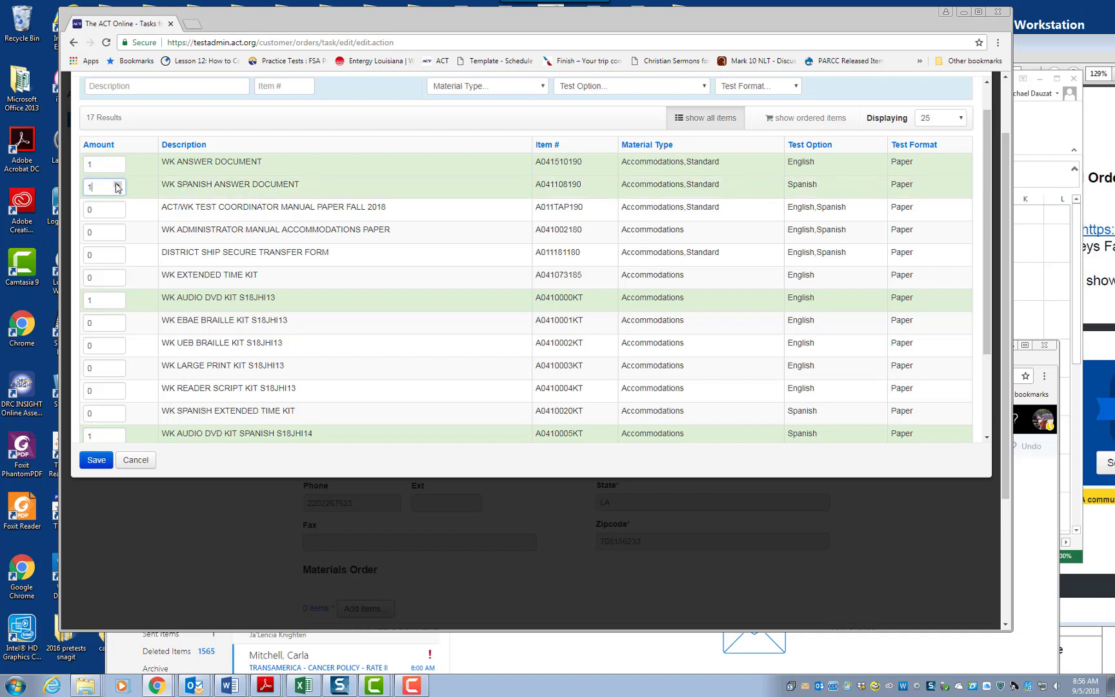
scroll(214, 409, down, 1)
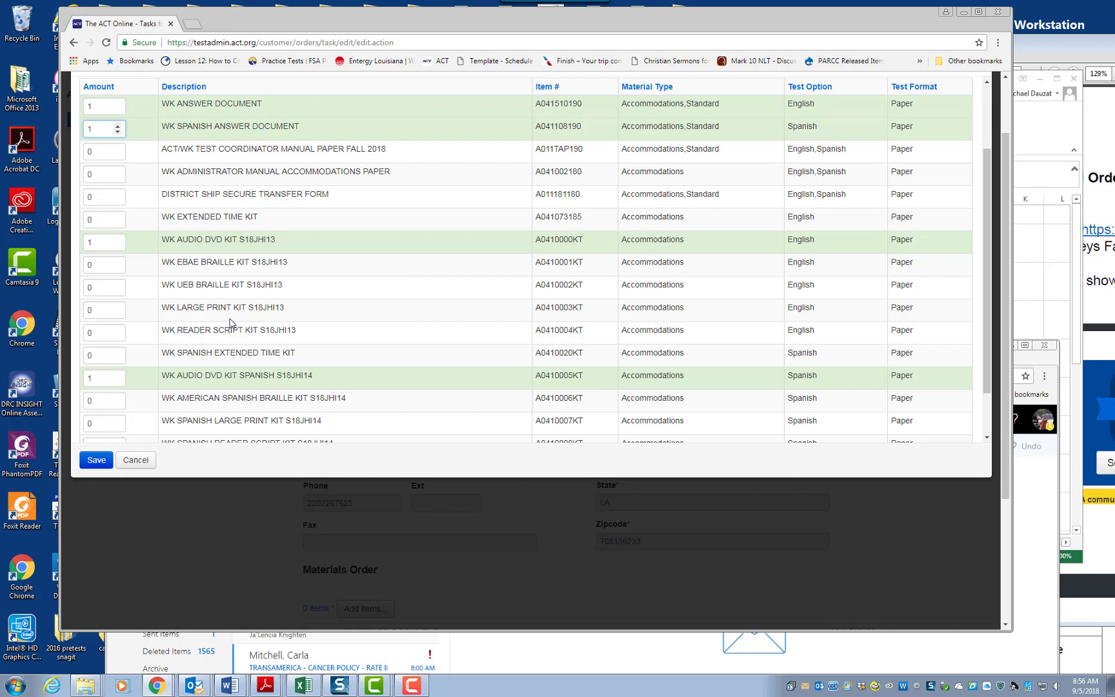
scroll(229, 324, up, 2)
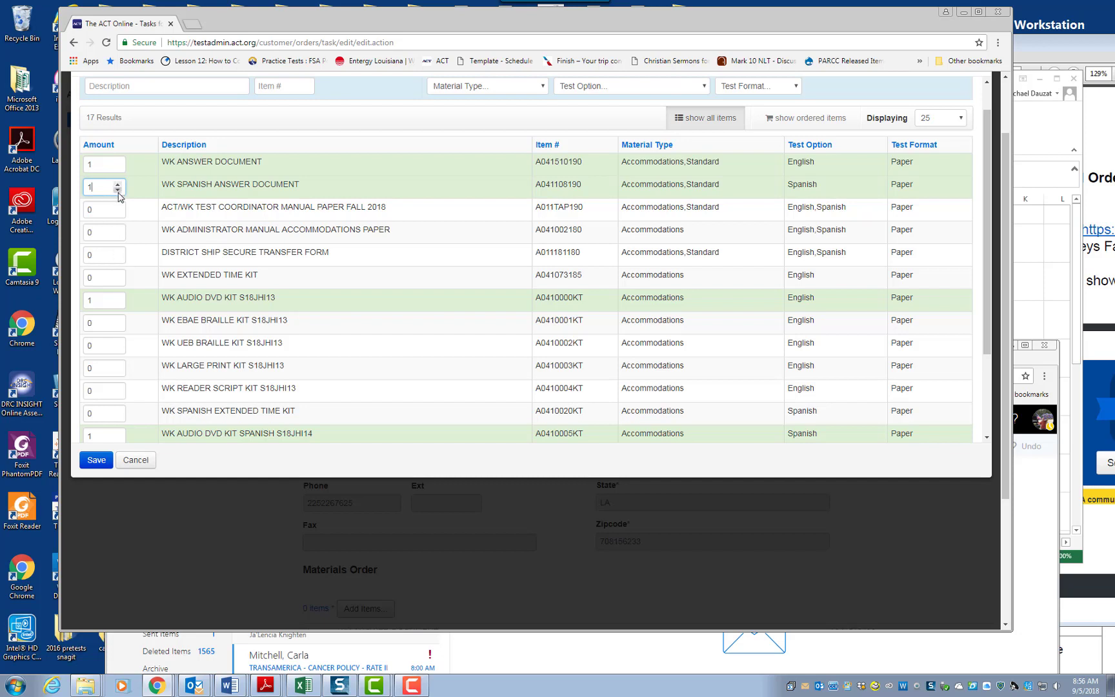
Set both Spanish items to 0, add one WK Administrator Manual Accommodations Paper, and save.
click(118, 190)
scroll(200, 296, down, 2)
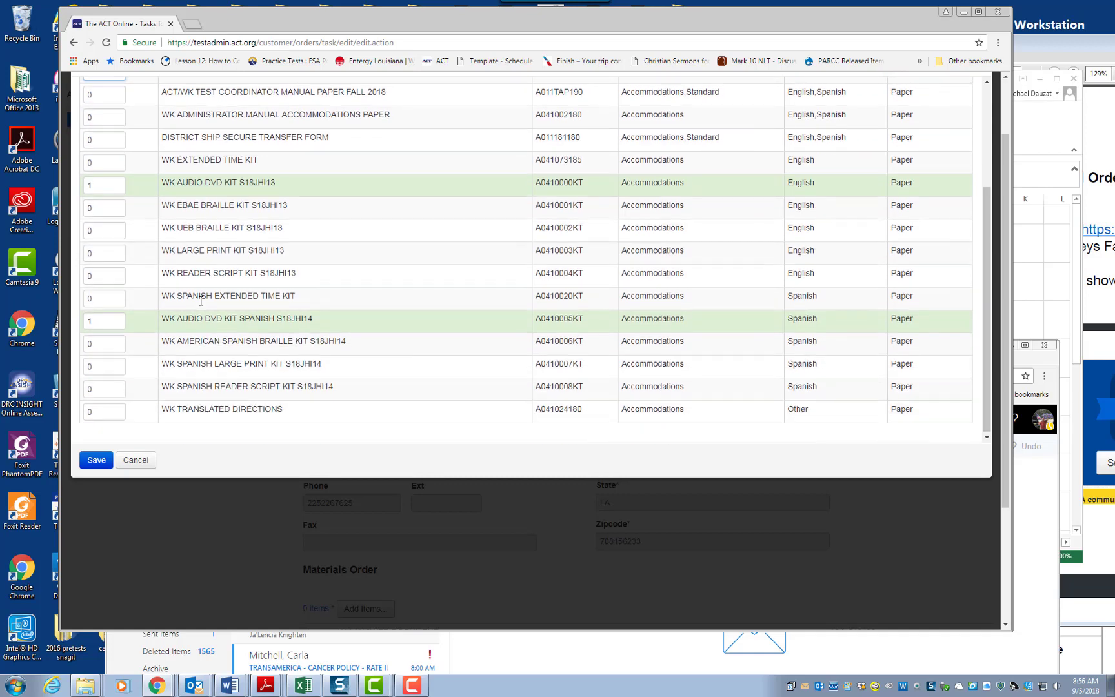
click(118, 323)
scroll(294, 316, up, 2)
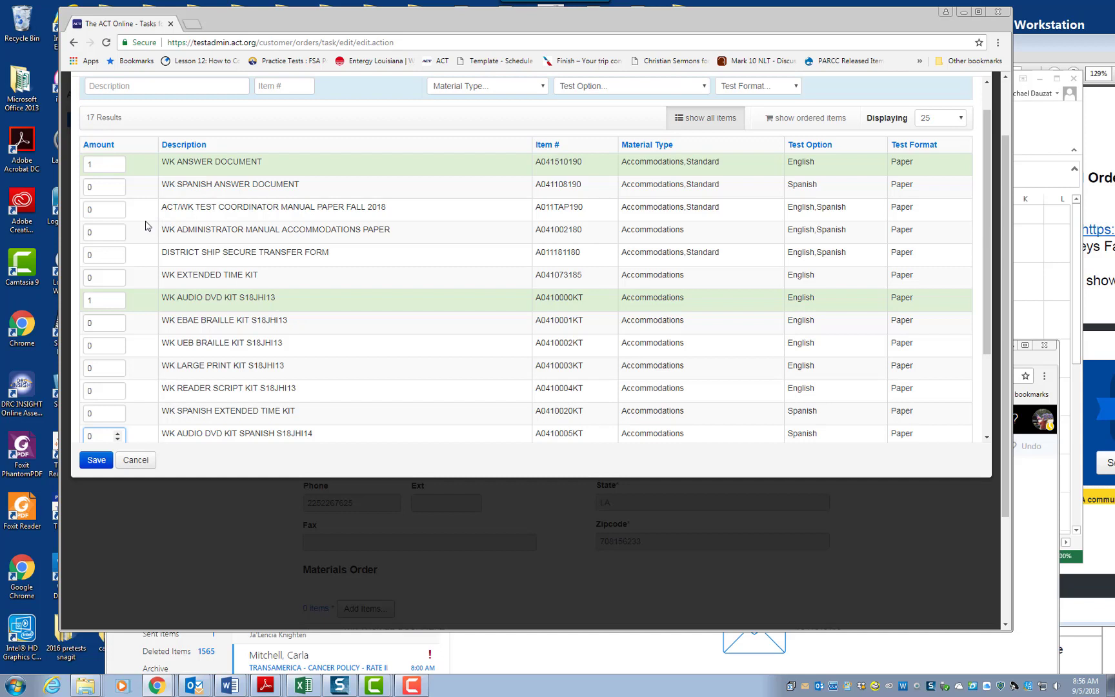
click(119, 230)
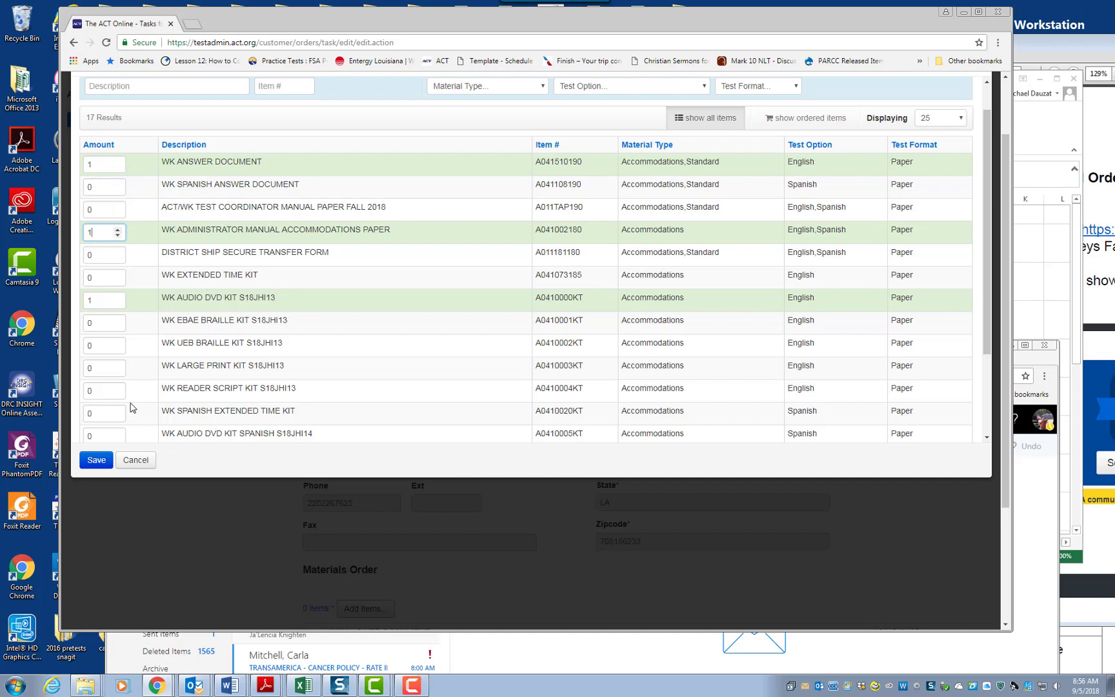
click(90, 461)
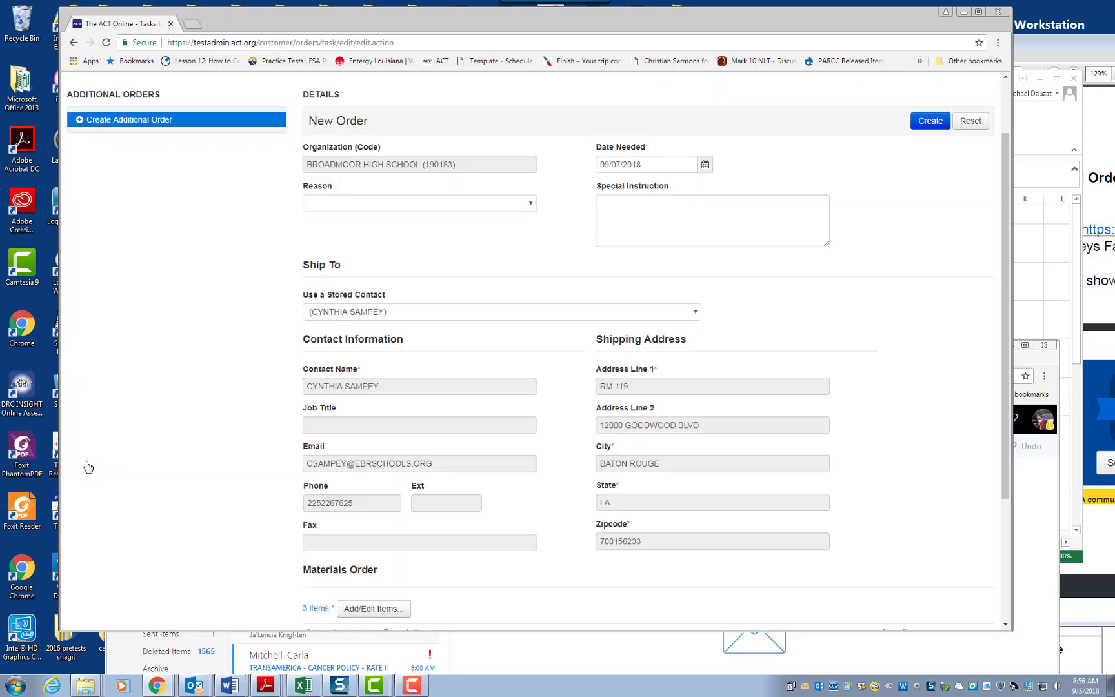
Remove the WK Audio DVD Kit S18JHI13 and save the two-item list.
scroll(200, 342, down, 3)
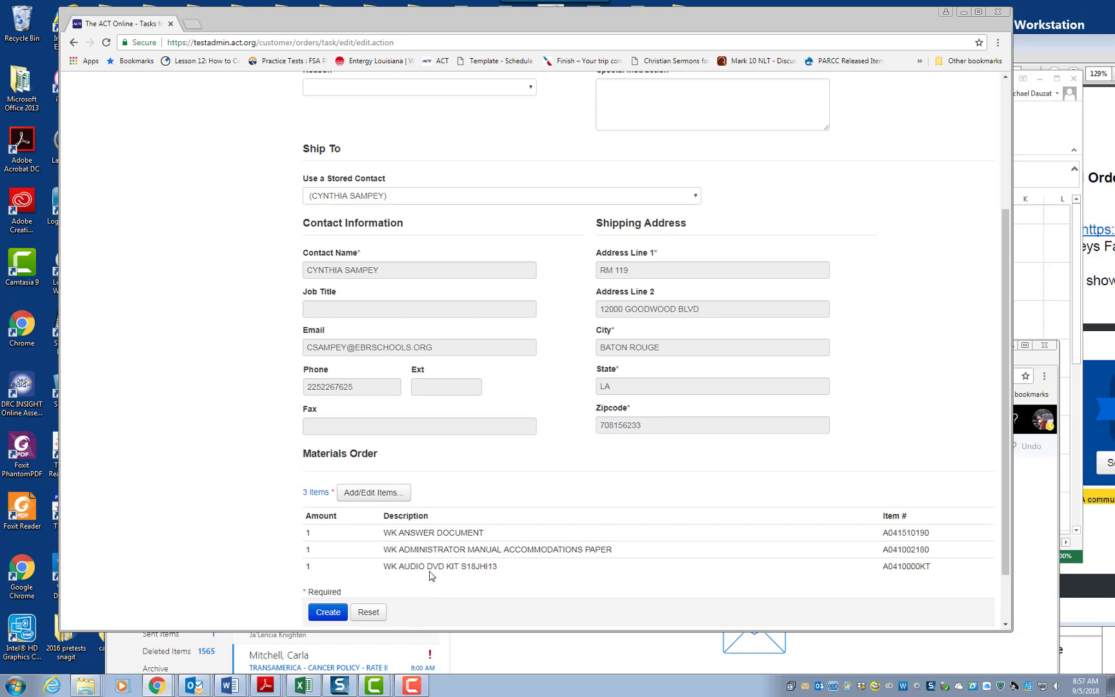
click(380, 493)
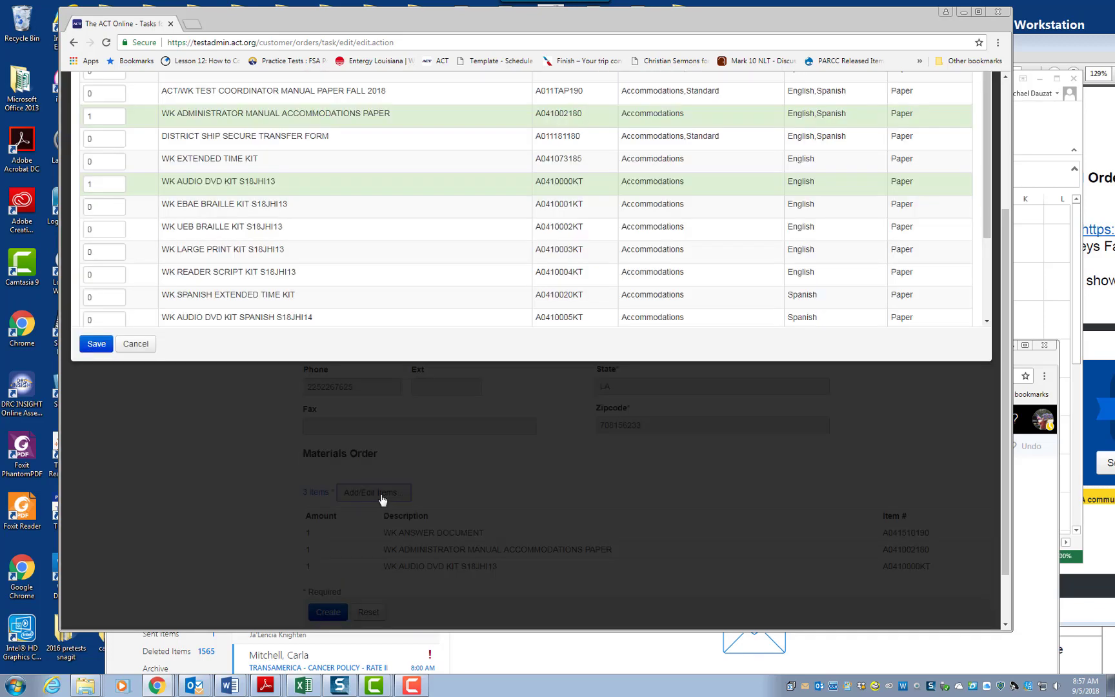
click(116, 187)
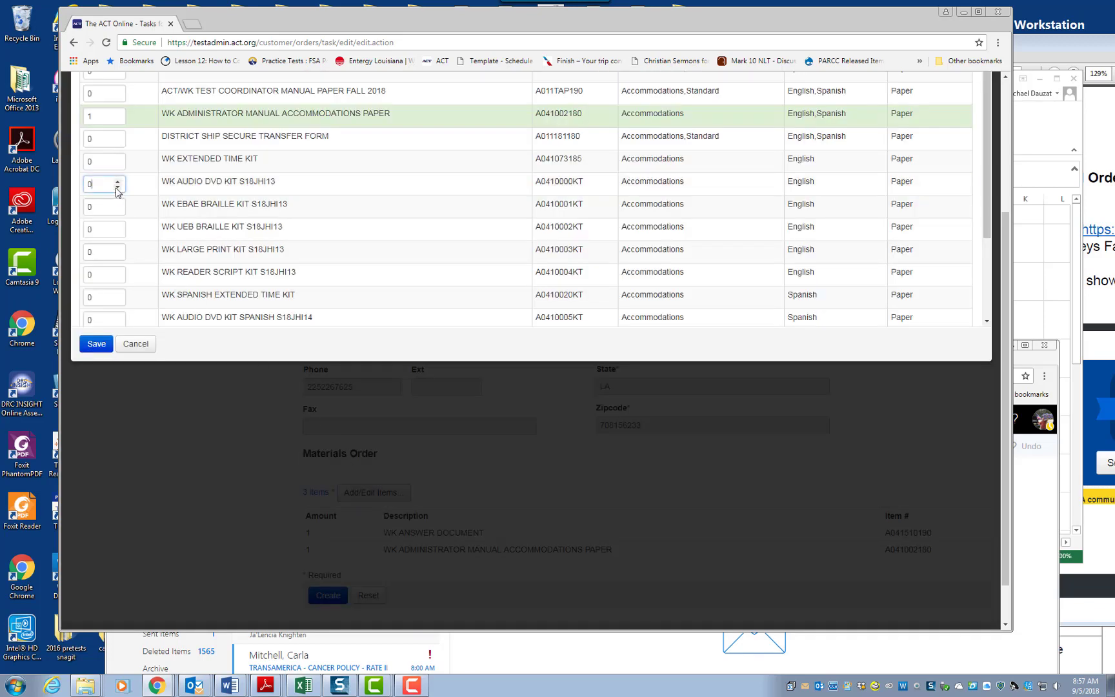
click(95, 344)
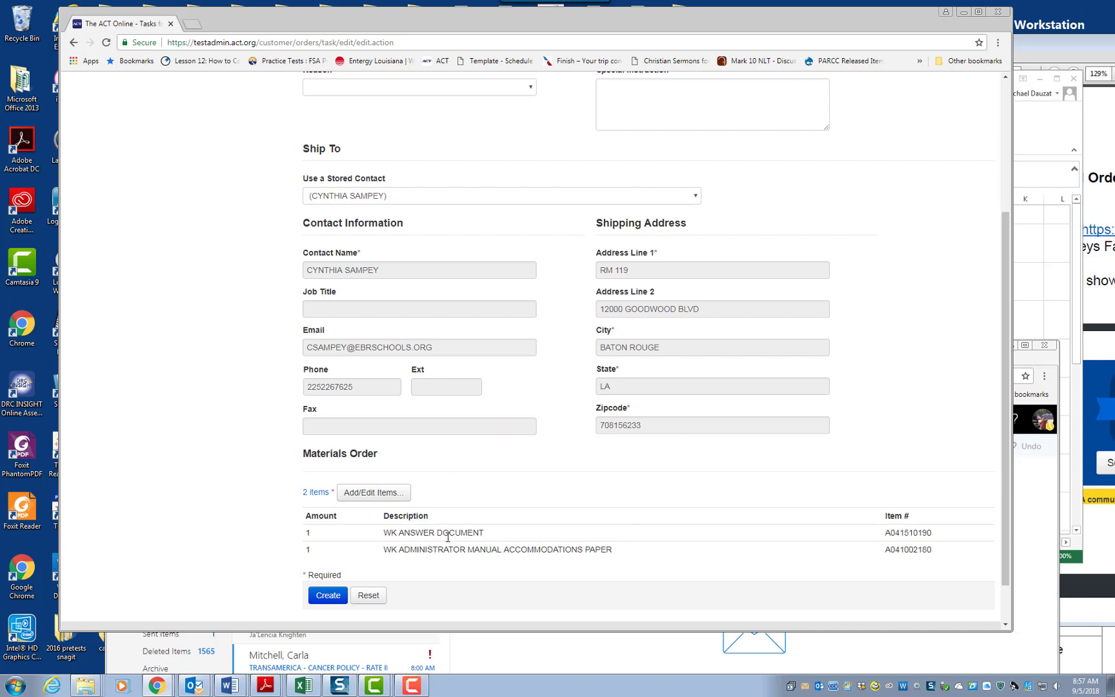
Create the order and confirm the Success banner.
click(328, 596)
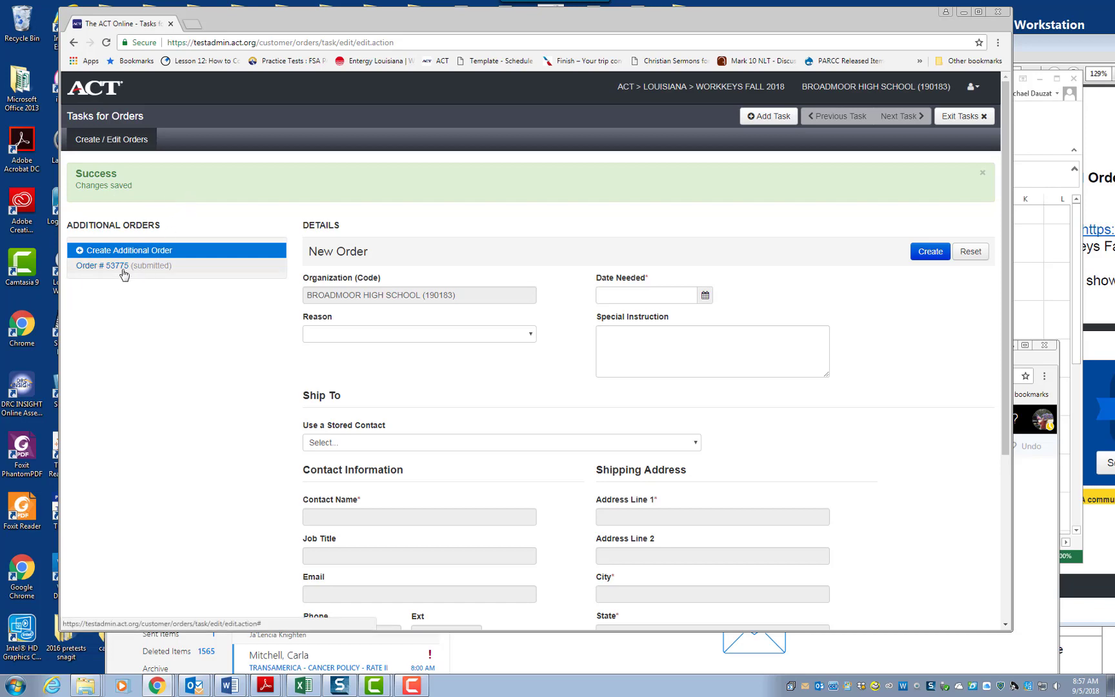
Try Create on the empty form, then exit tasks back to the two-order Orders & Shipment Tracking list.
scroll(160, 326, down, 4)
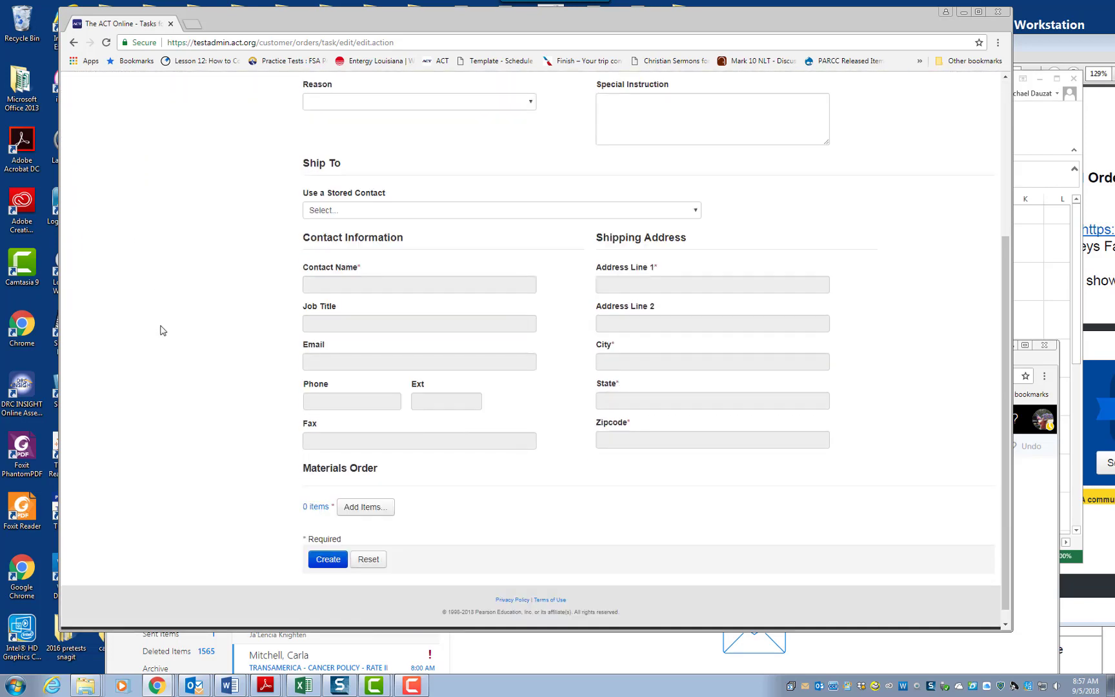
scroll(163, 331, up, 4)
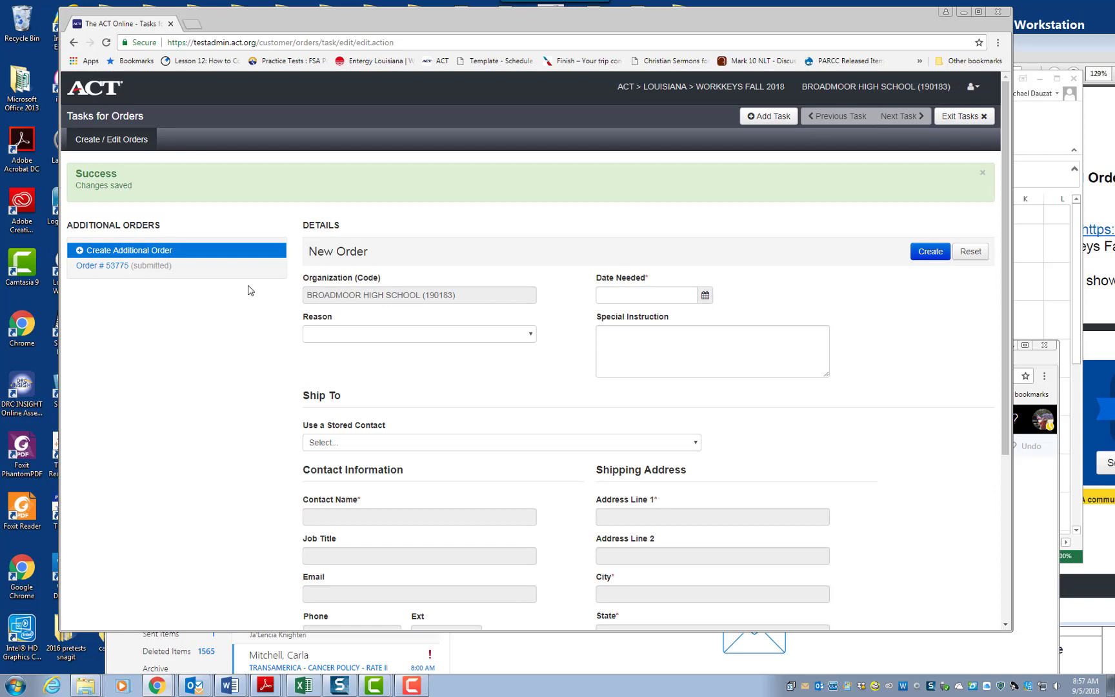
click(930, 253)
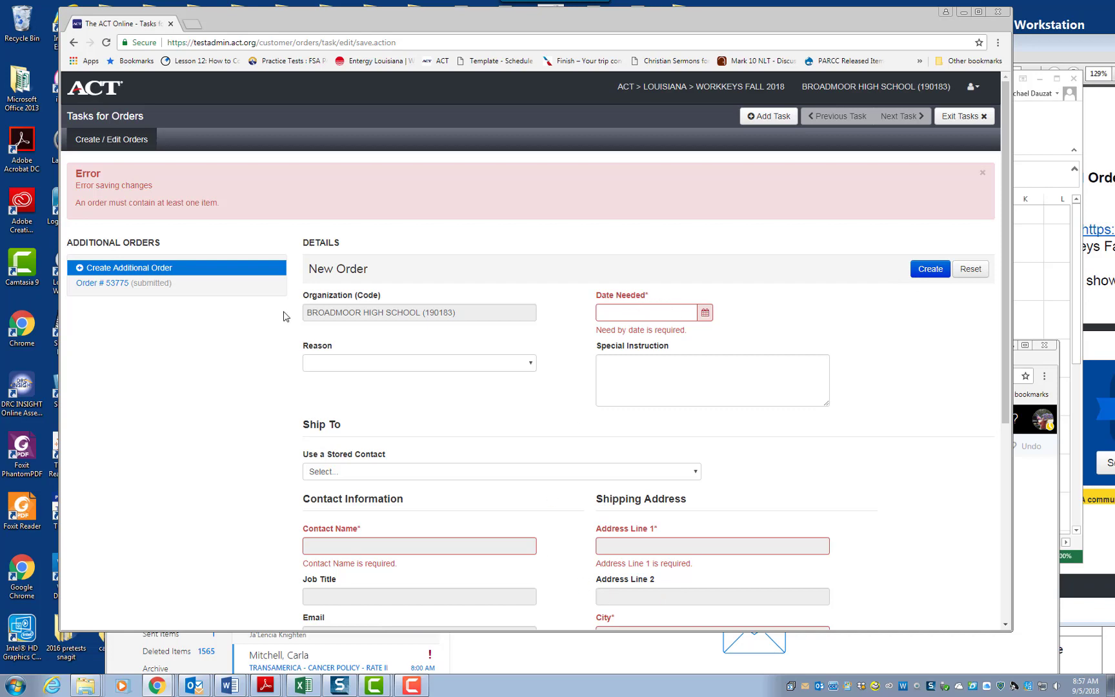
click(956, 116)
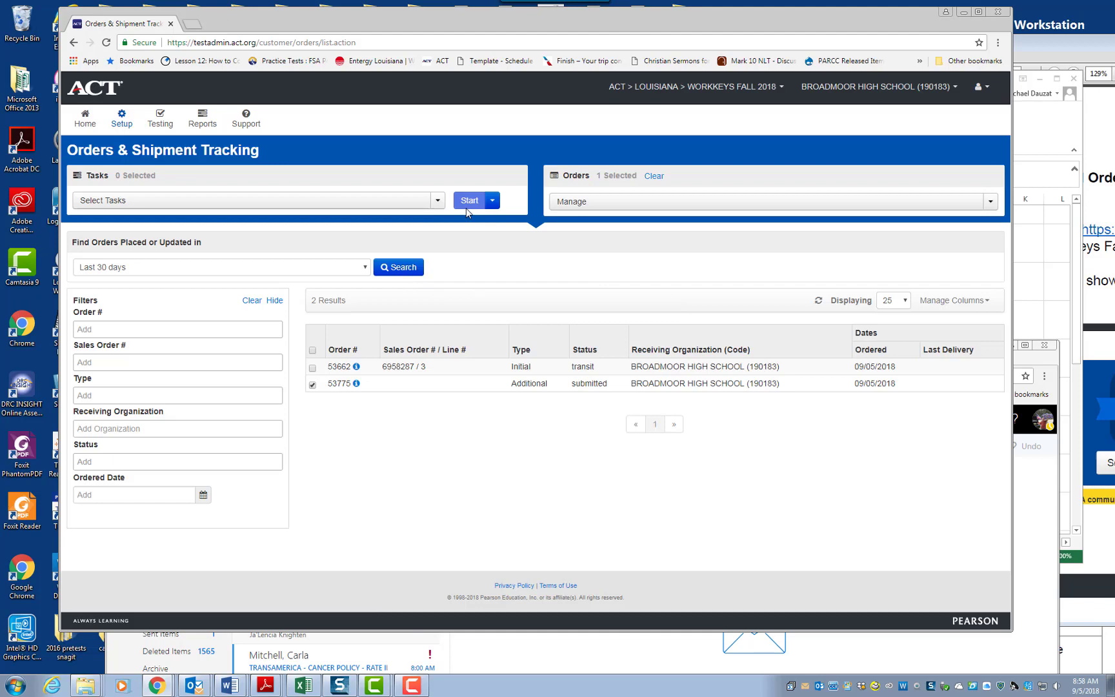
Start another Orders task and fill shipping details from the stored district contact.
click(490, 201)
click(476, 250)
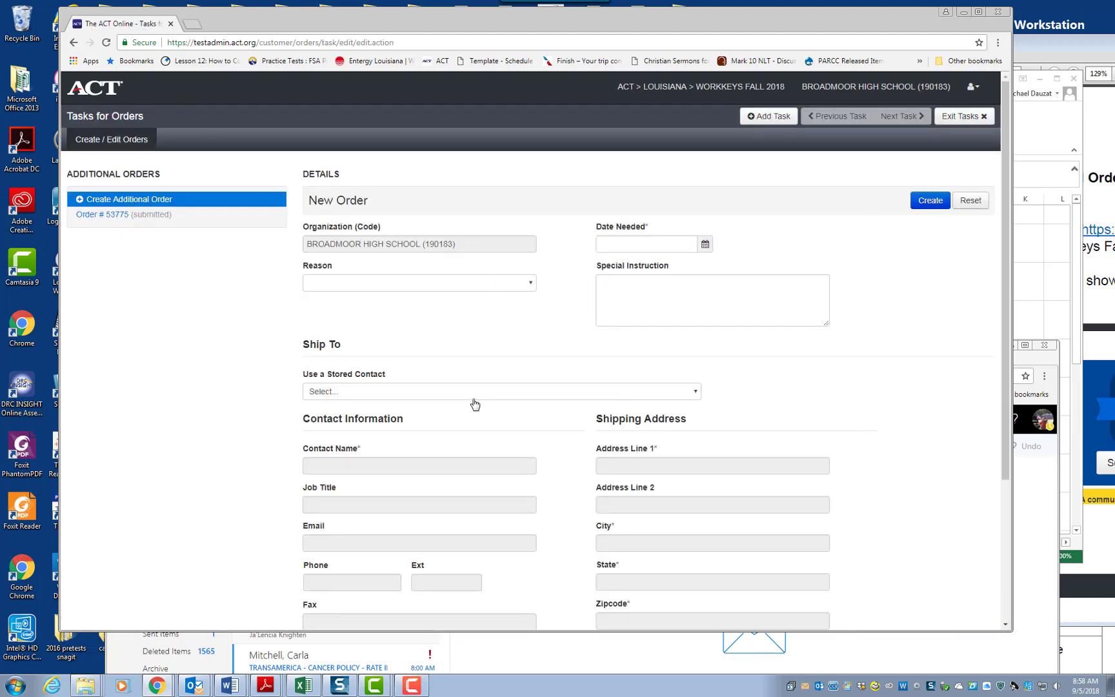
scroll(475, 400, down, 3)
scroll(479, 401, up, 3)
click(433, 395)
click(426, 427)
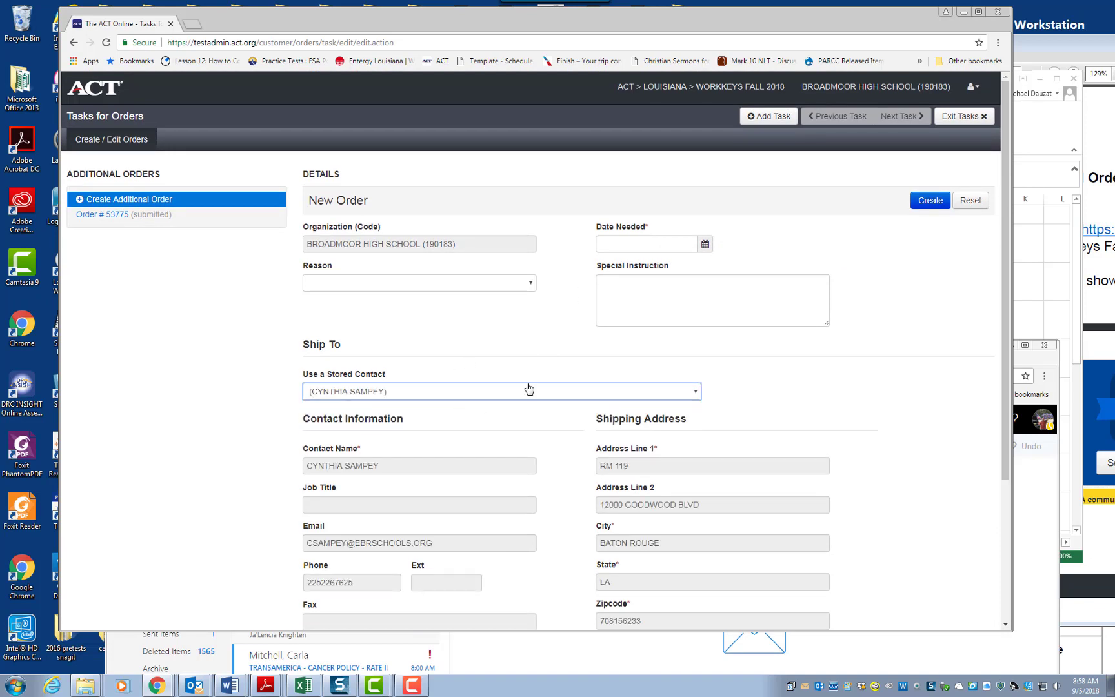
scroll(607, 400, down, 3)
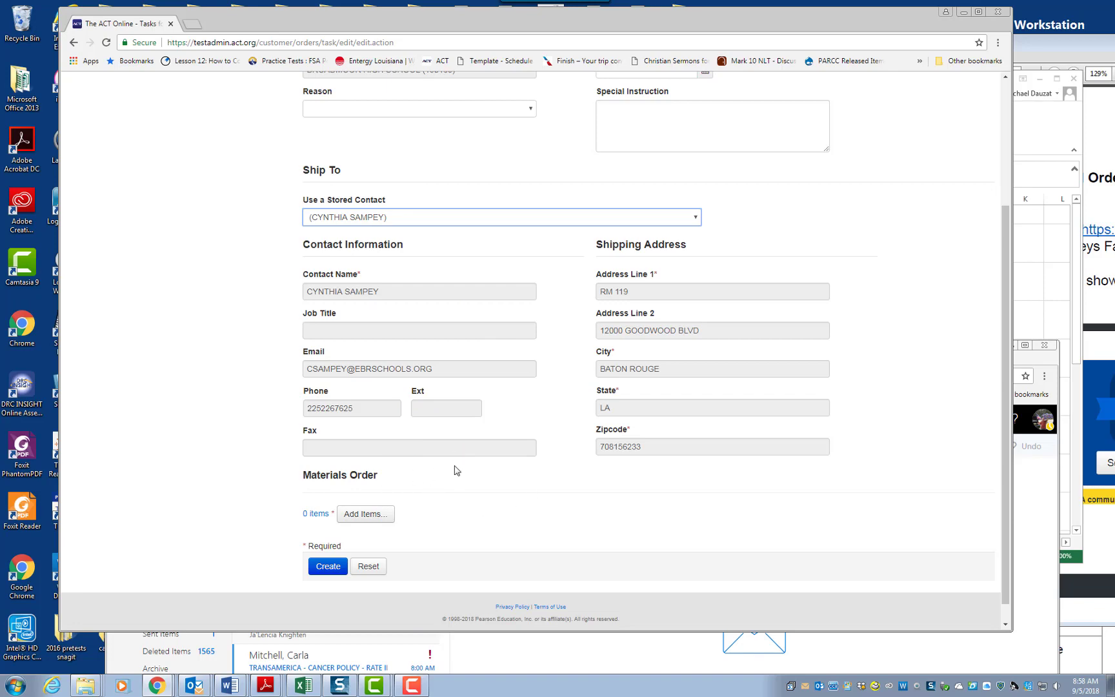
scroll(696, 504, up, 3)
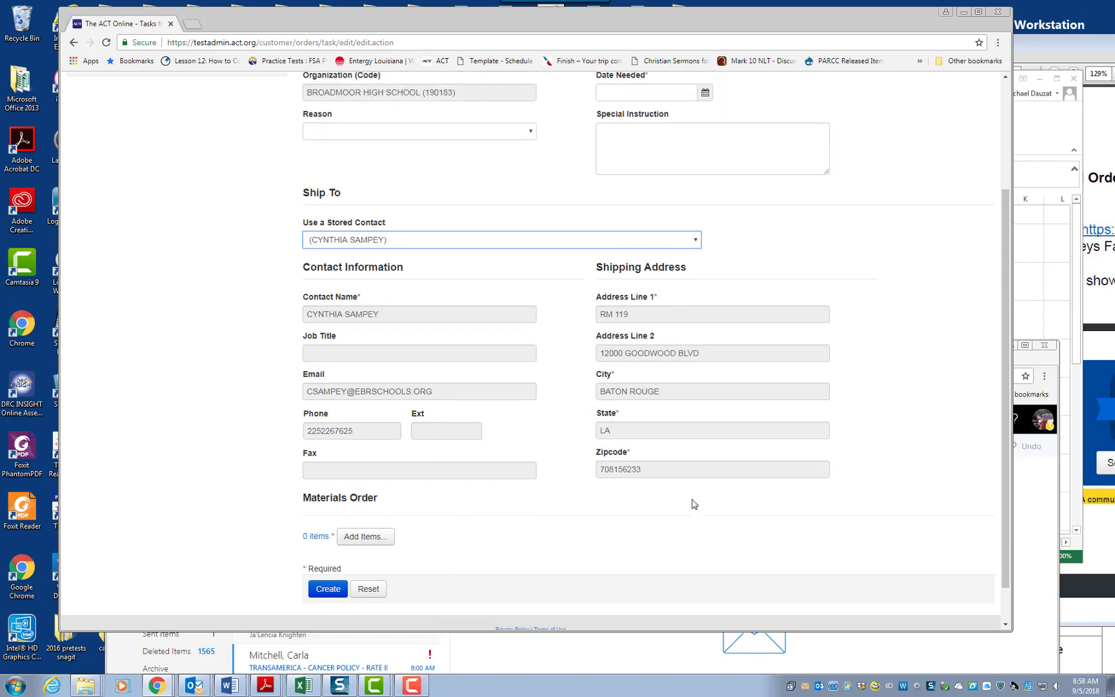